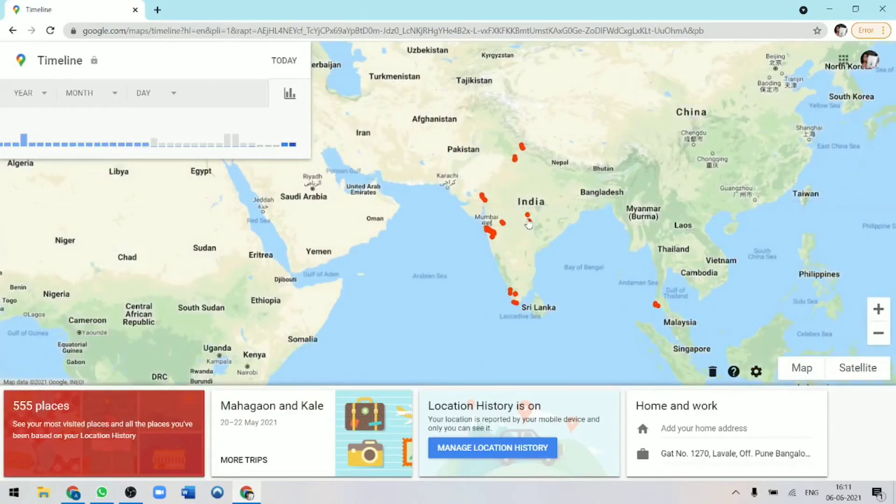
Zoom the Timeline map in on Mumbai, Pune and Maharashtra, trying Satellite before returning to Map.
left_click_drag(529, 225, 524, 249)
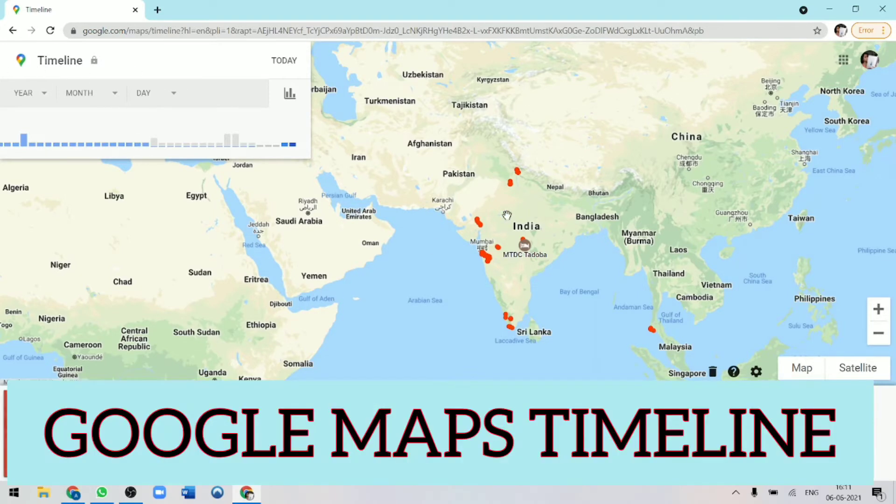
scroll(505, 218, "up", 2)
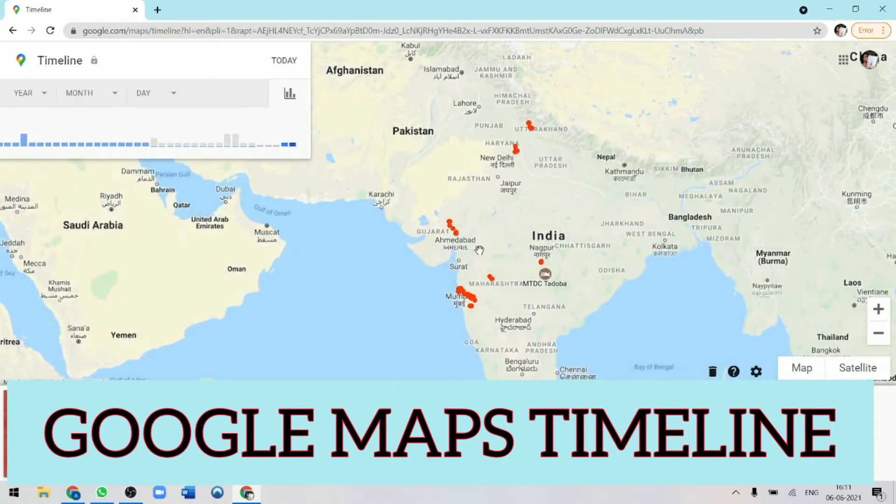
left_click_drag(504, 216, 435, 235)
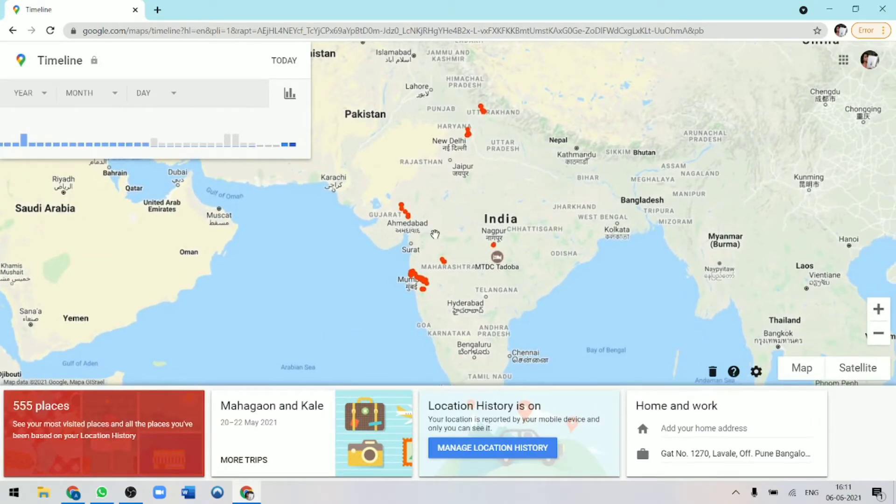
left_click(845, 368)
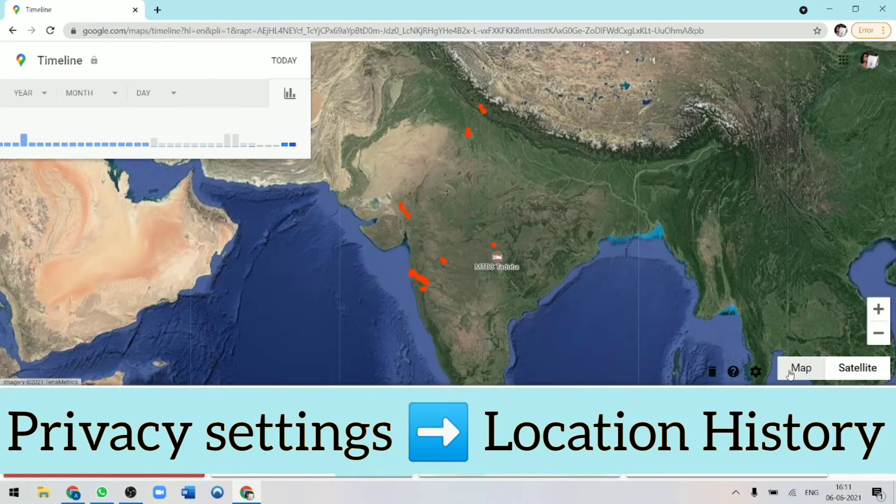
left_click(789, 371)
left_click_drag(573, 239, 576, 209)
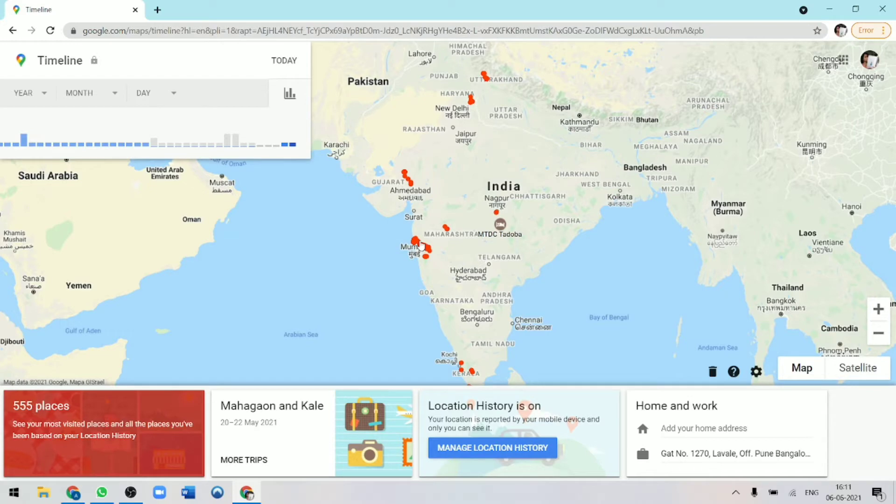
Look through the YEAR, MONTH and June 2021 DAY lists without choosing a date.
scroll(421, 246, "up", 2)
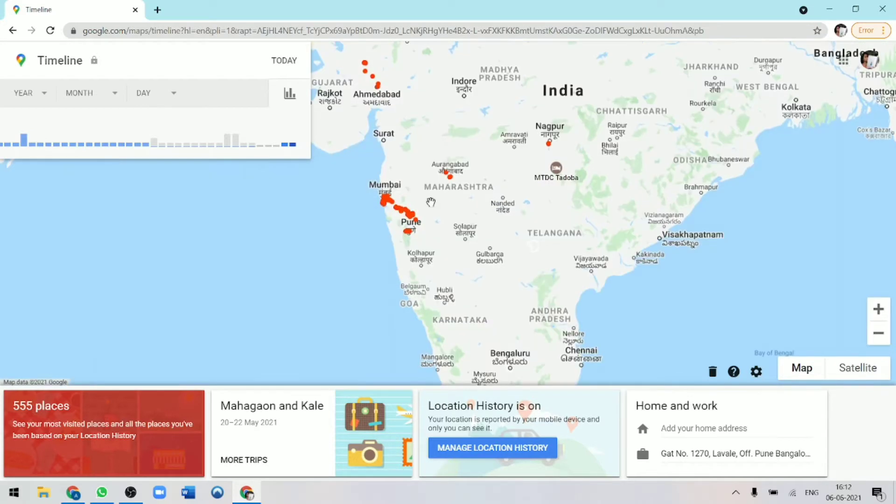
left_click_drag(432, 196, 402, 113)
left_click(42, 93)
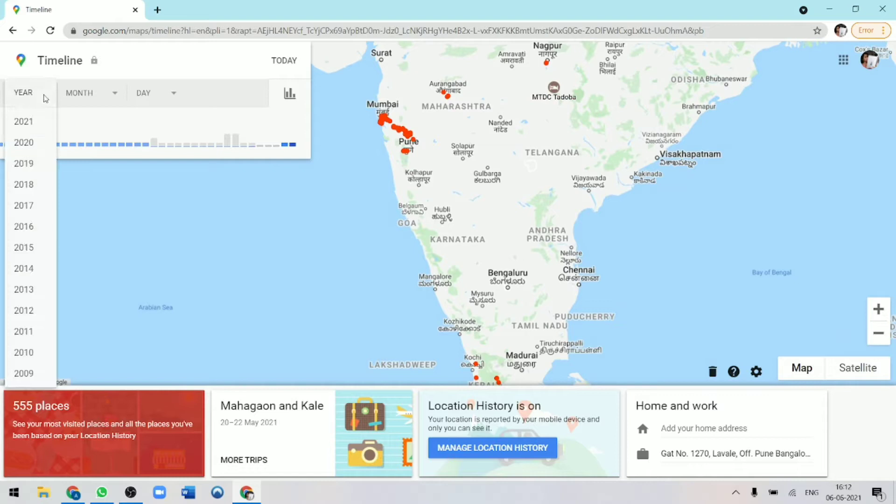
left_click(73, 92)
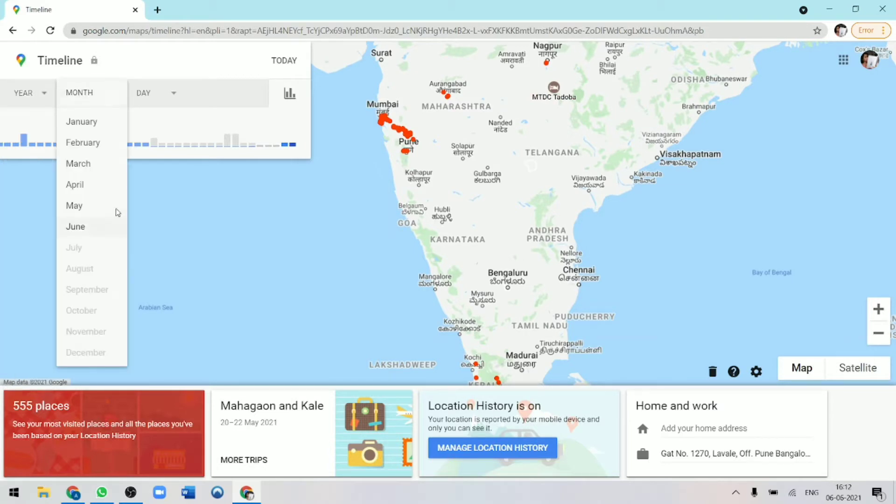
left_click(163, 92)
left_click(244, 64)
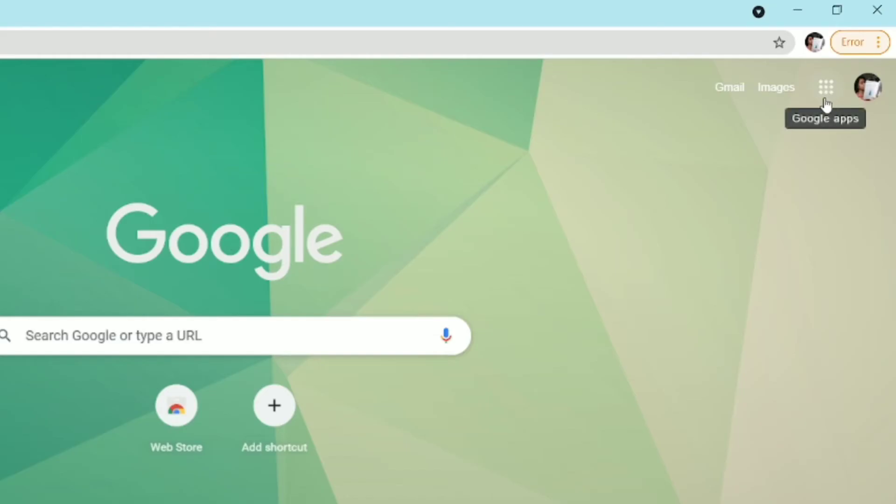
Go from Google apps to Google Account's Data & personalization page and open the Location History control.
left_click(826, 100)
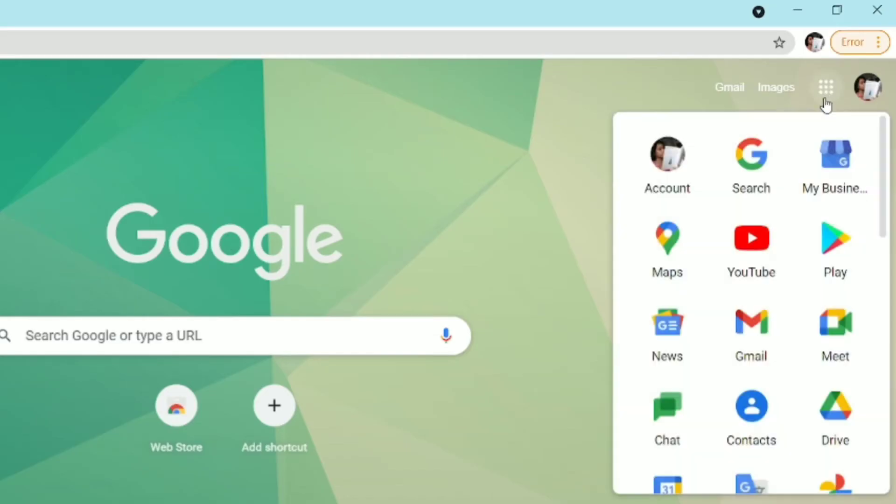
left_click(669, 177)
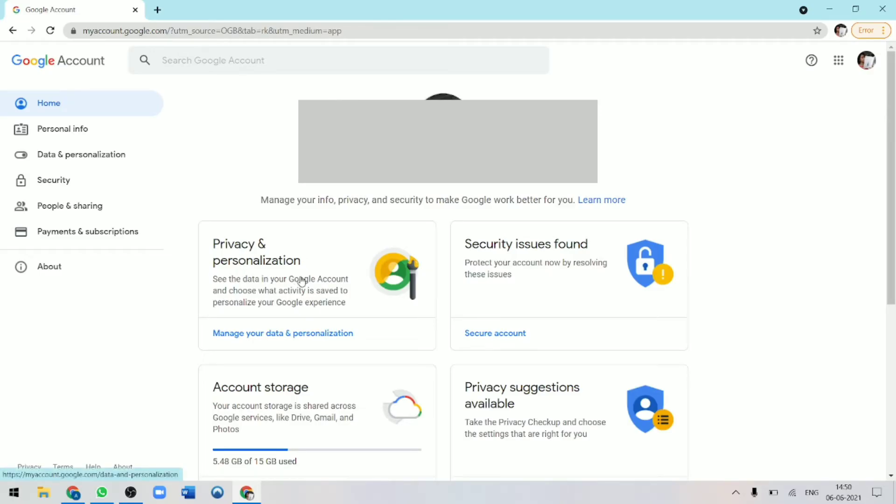
left_click(243, 334)
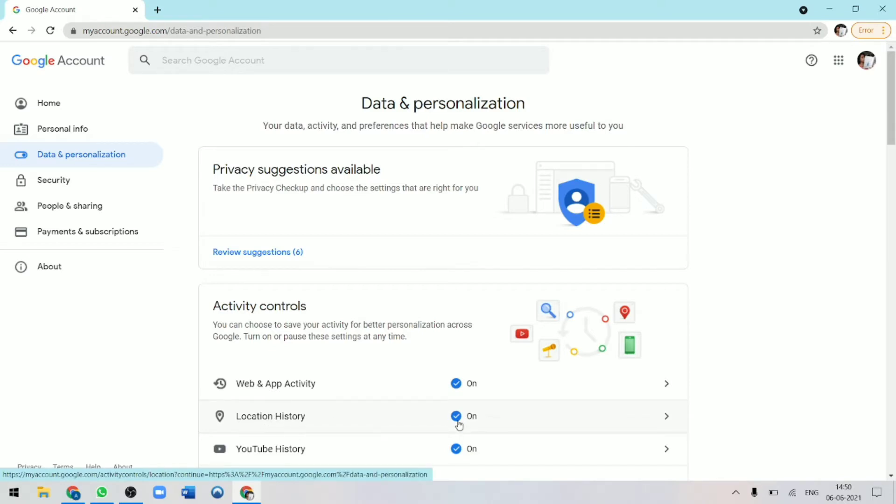
left_click(632, 416)
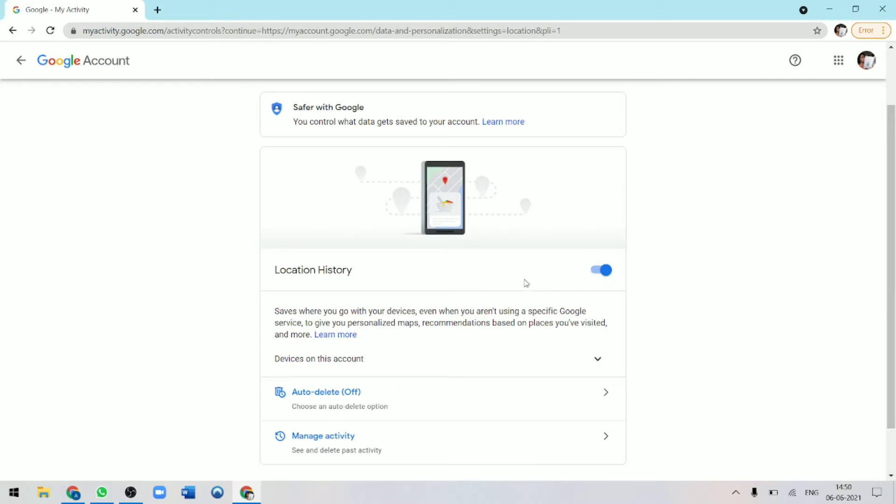
scroll(747, 233, "down", 1)
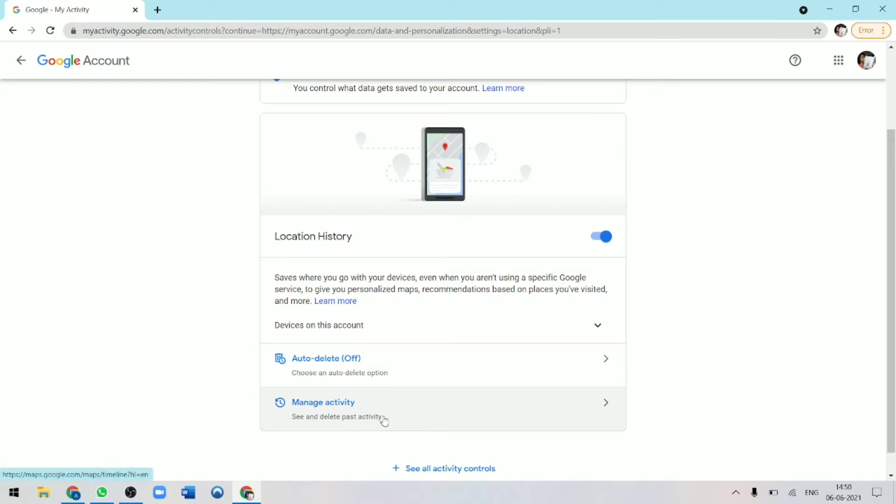
Search 'google maps ti' in a new tab to reach Google Maps Timeline.
left_click(157, 8)
type("google")
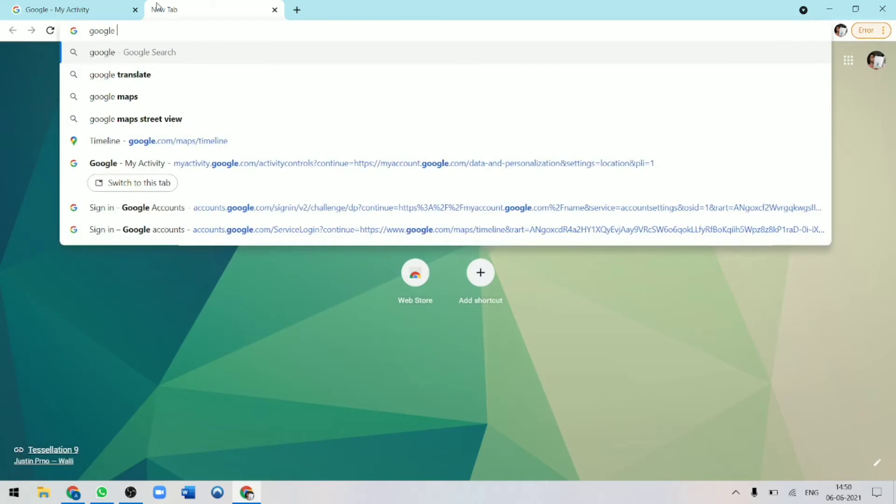
type(" maps ti")
key("Return")
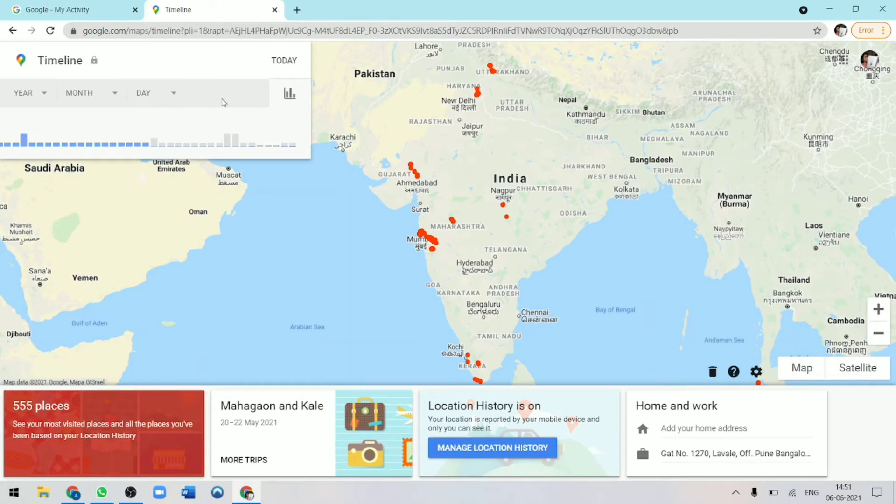
Filter the Timeline to 2017, then to January 2017 to show its Mumbai highlights.
left_click(41, 96)
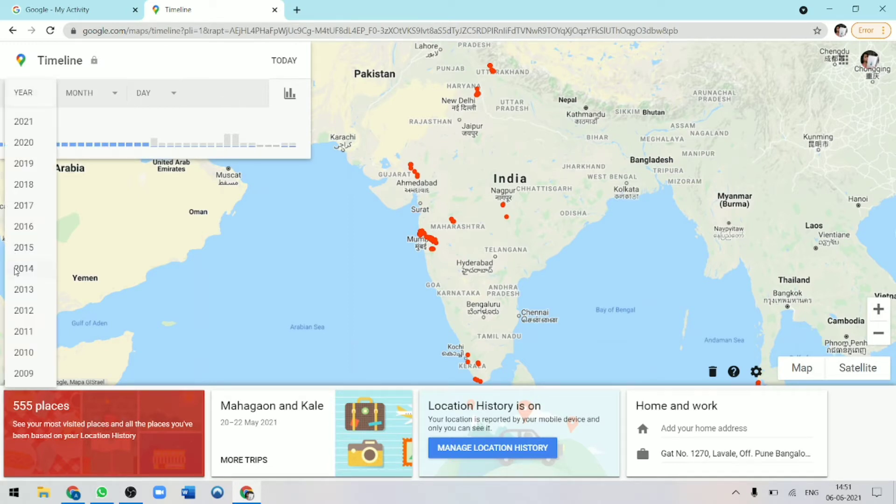
left_click(27, 207)
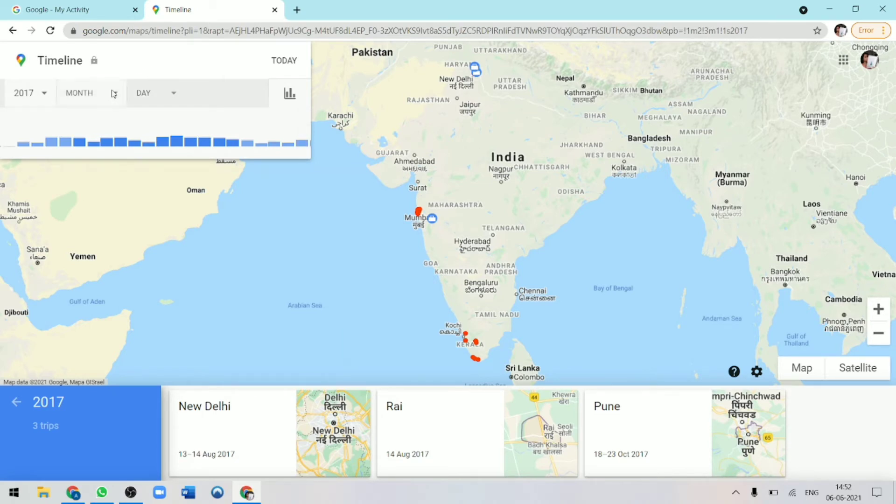
left_click(110, 93)
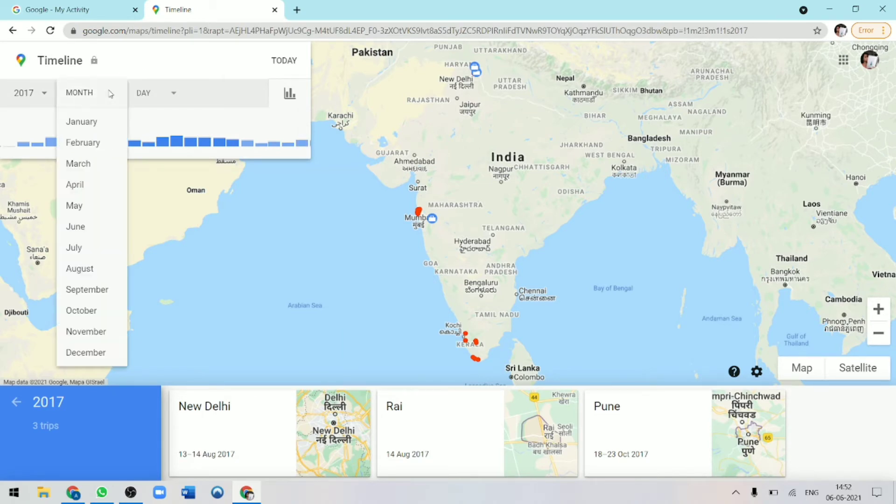
left_click(82, 122)
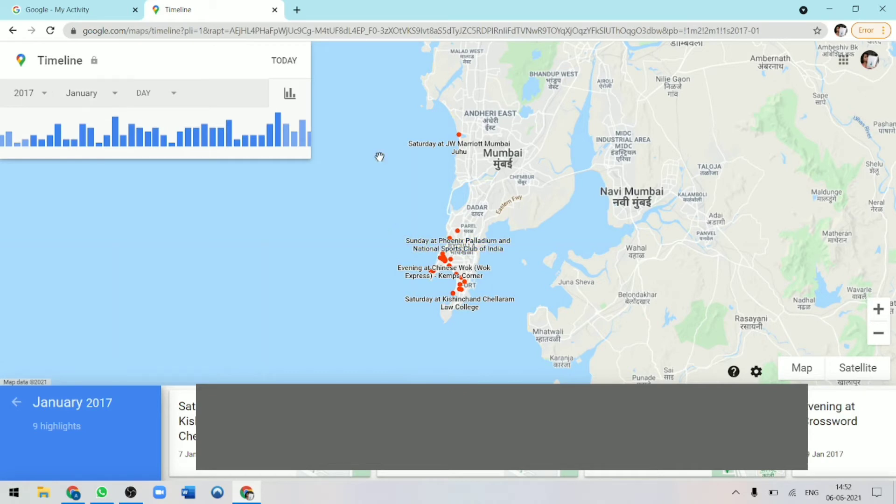
Open Tuesday, 17 January 2017 from the DAY calendar and scroll through its trips.
left_click(176, 96)
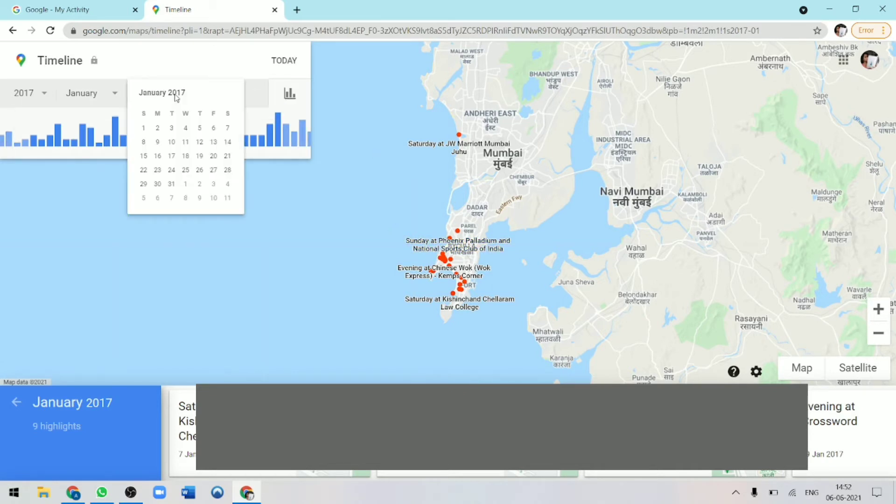
left_click(172, 157)
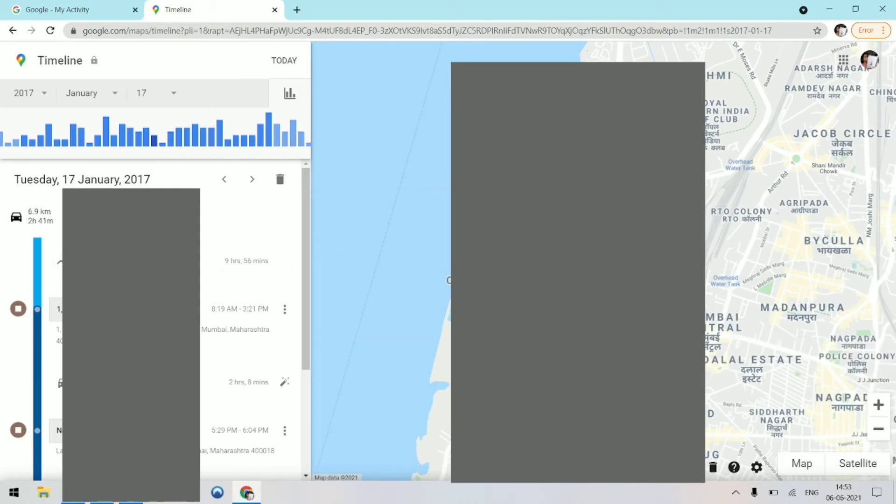
scroll(214, 313, "down", 3)
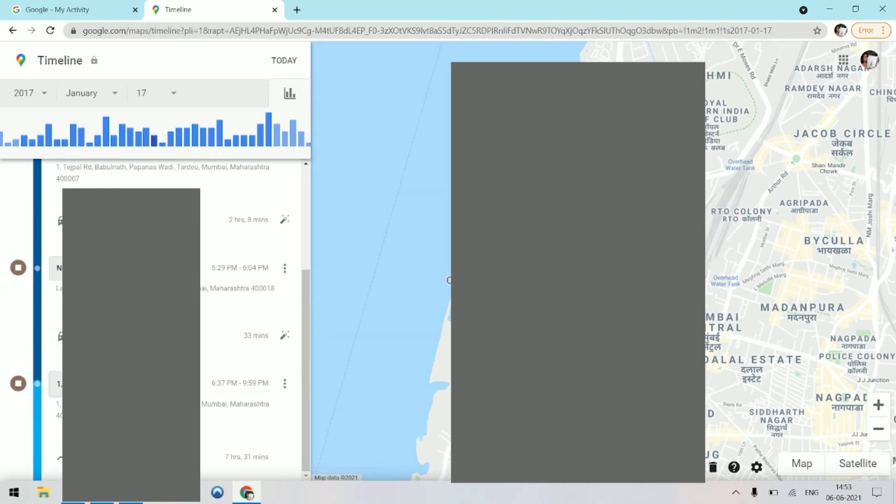
scroll(214, 313, "up", 3)
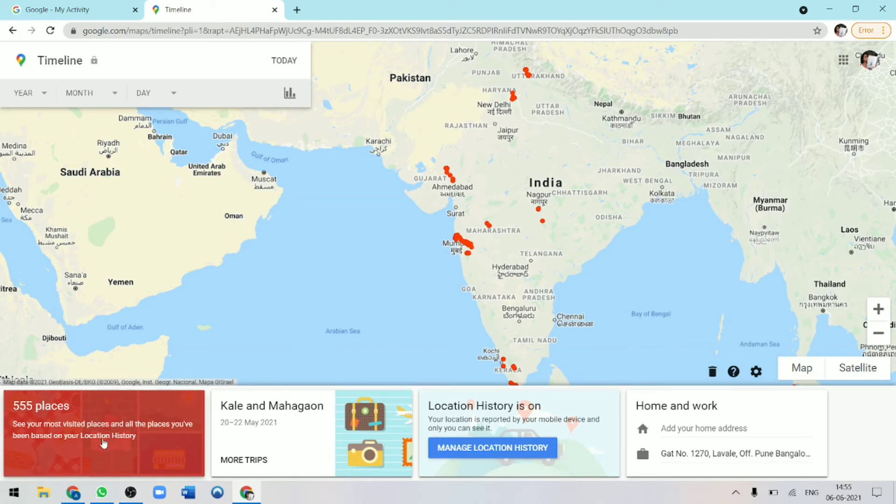
left_click(72, 430)
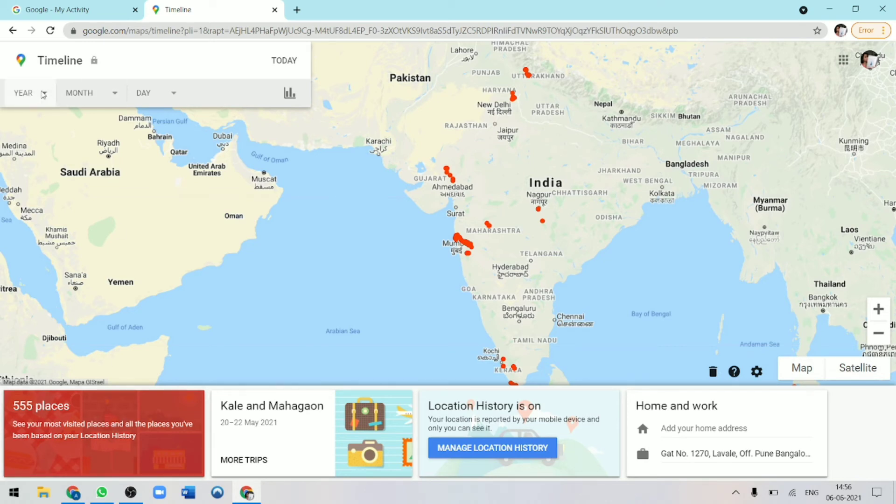
Choose 2021, open Sunday 10 January, and permanently delete that whole day's history.
left_click(43, 95)
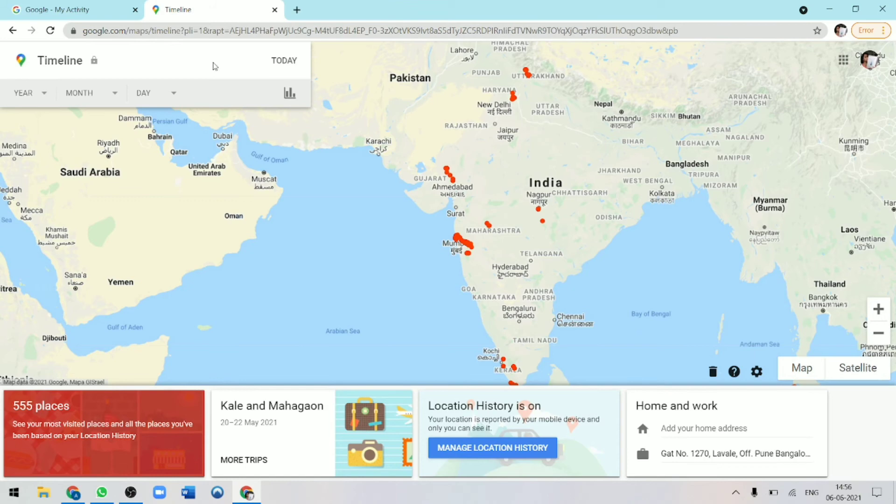
left_click(43, 101)
left_click(24, 122)
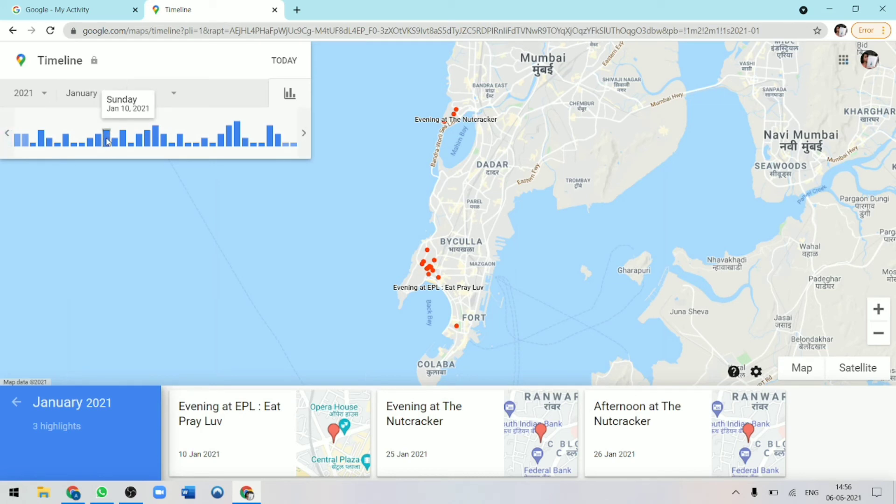
left_click(107, 142)
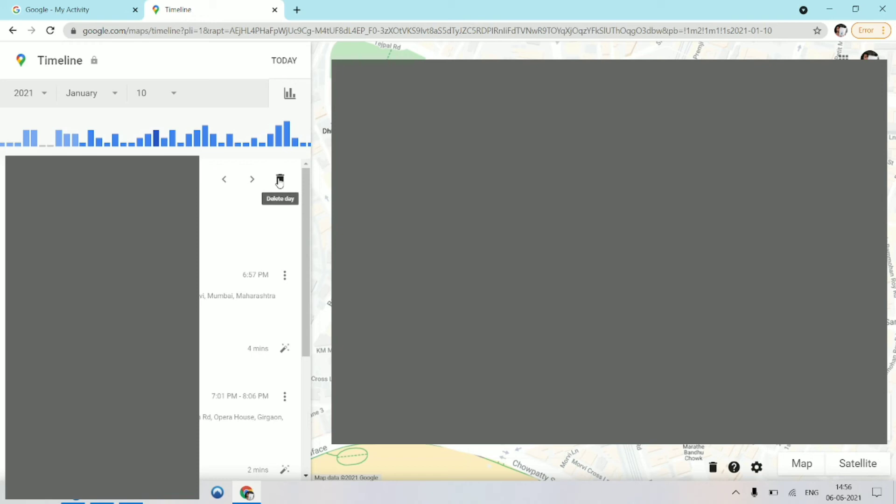
left_click(280, 180)
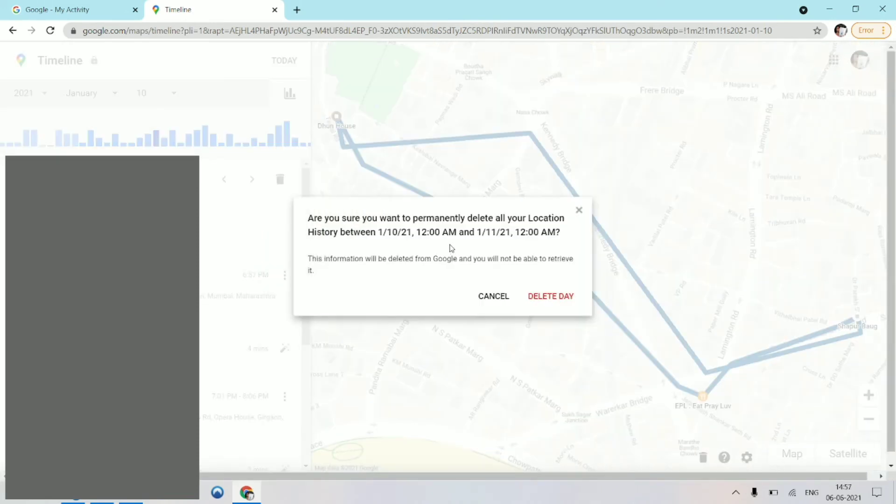
left_click(567, 296)
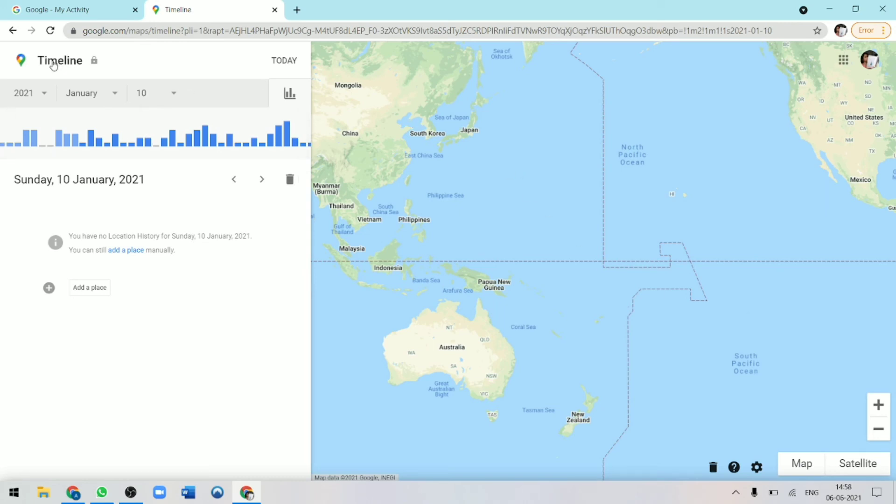
Reset to the all-time Timeline overview and bring up the delete-all-history prompt.
left_click(62, 66)
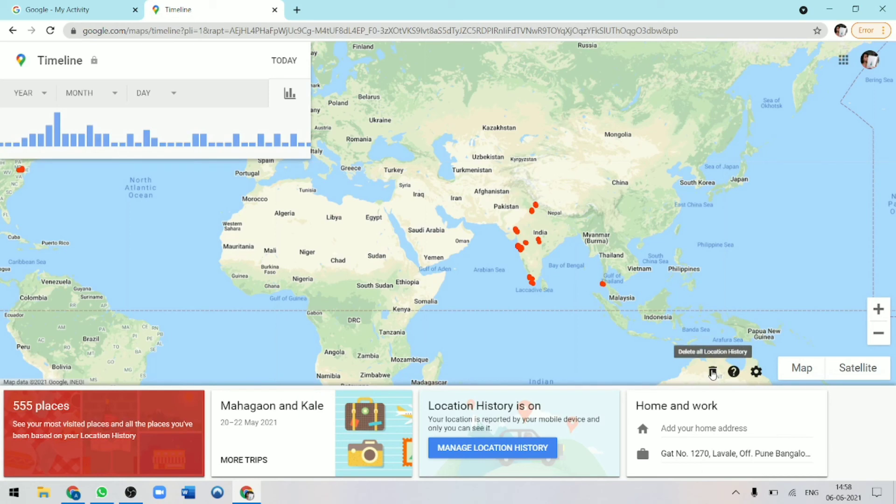
left_click(713, 373)
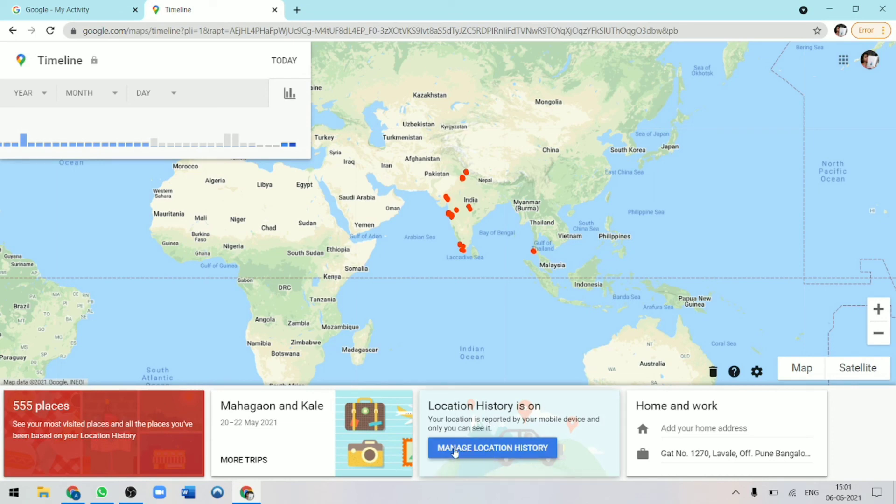
Switch off the Location History toggle, confirm Pause, and dismiss the setting-is-off notice.
left_click(543, 449)
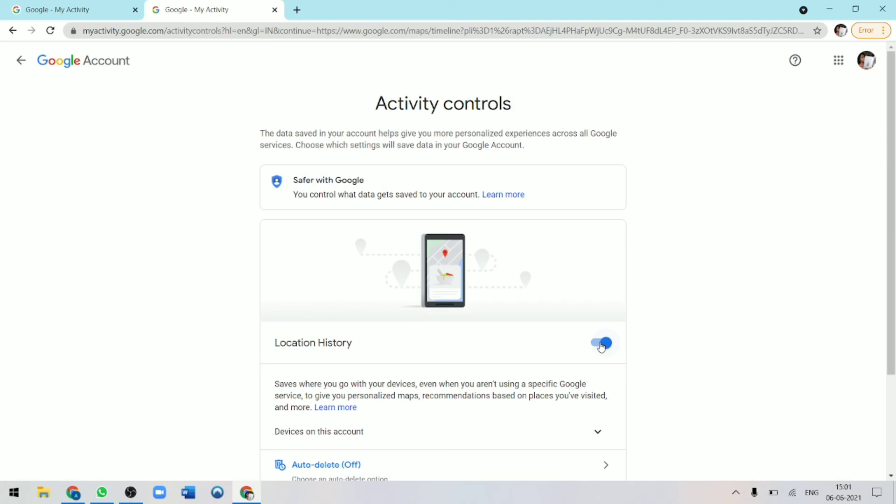
left_click(603, 347)
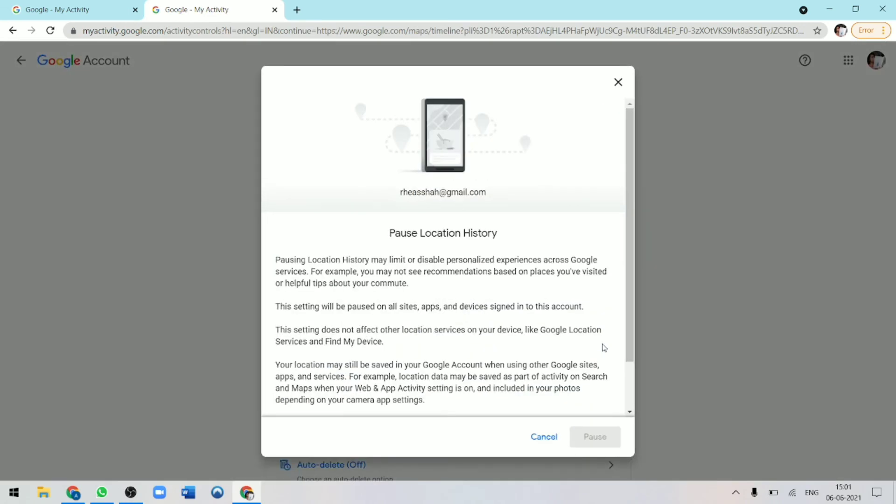
scroll(423, 343, "down", 2)
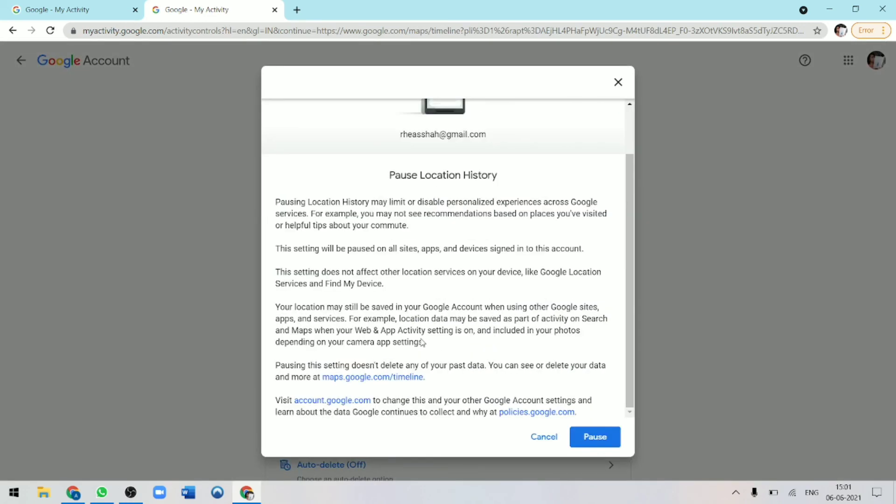
left_click(611, 441)
left_click(510, 389)
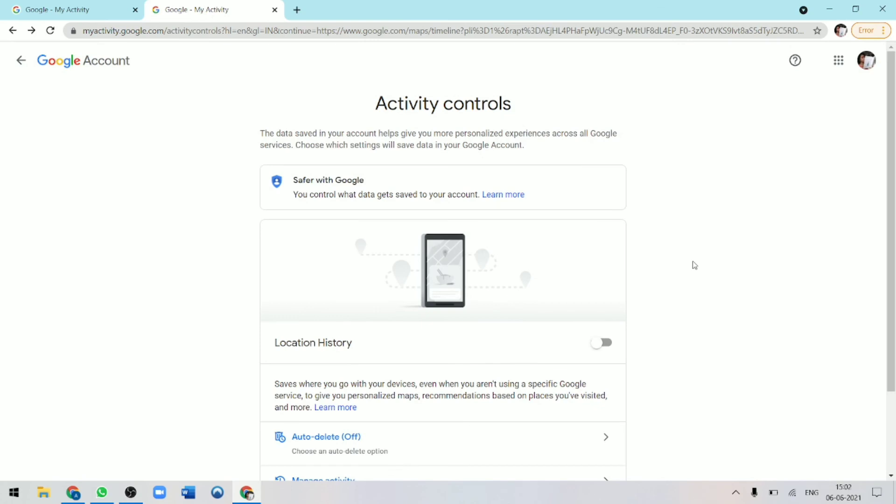